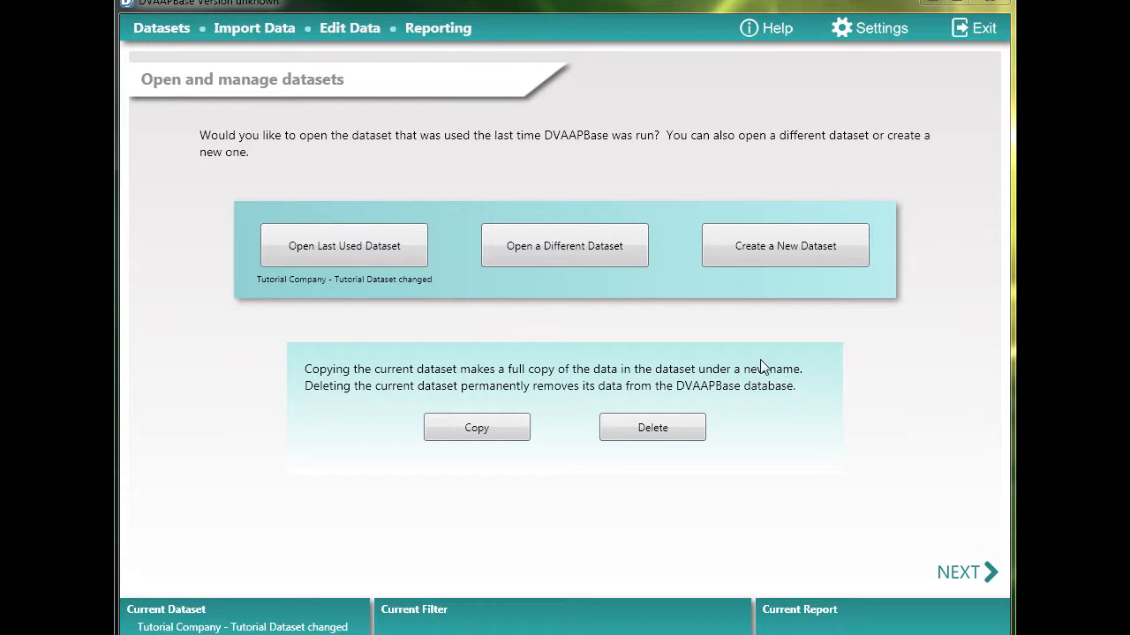
Open the reporting section and examine the reports offered under Activities, Veterans, Disabled (IWD), IRA & SS and Compensation
{"action": "left_click", "coordinate": [433, 32]}
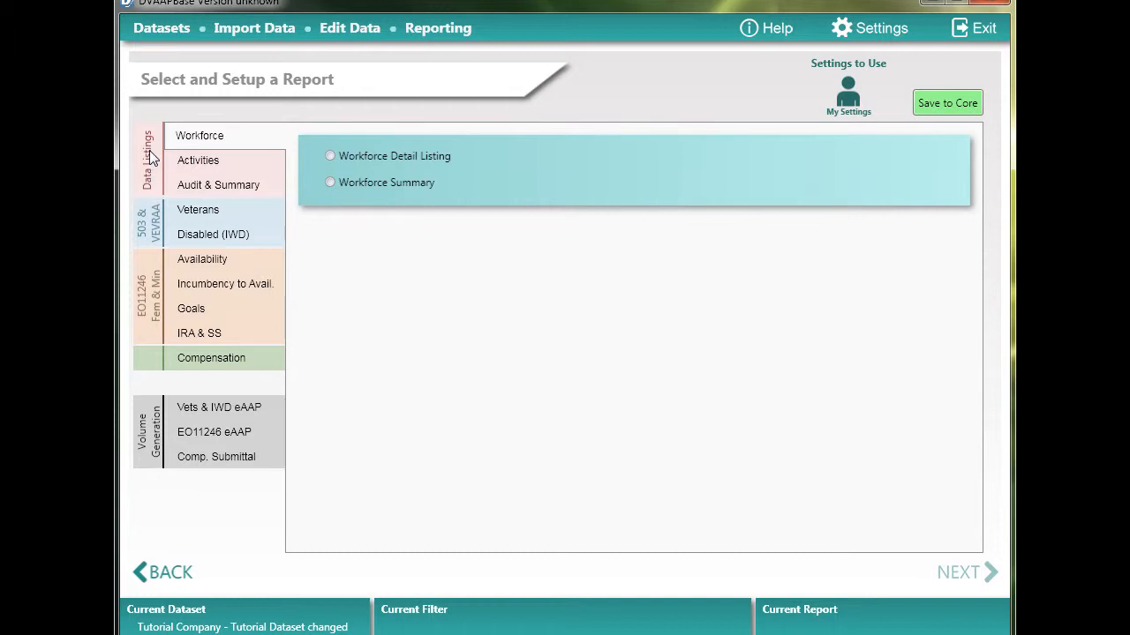
{"action": "left_click", "coordinate": [215, 166]}
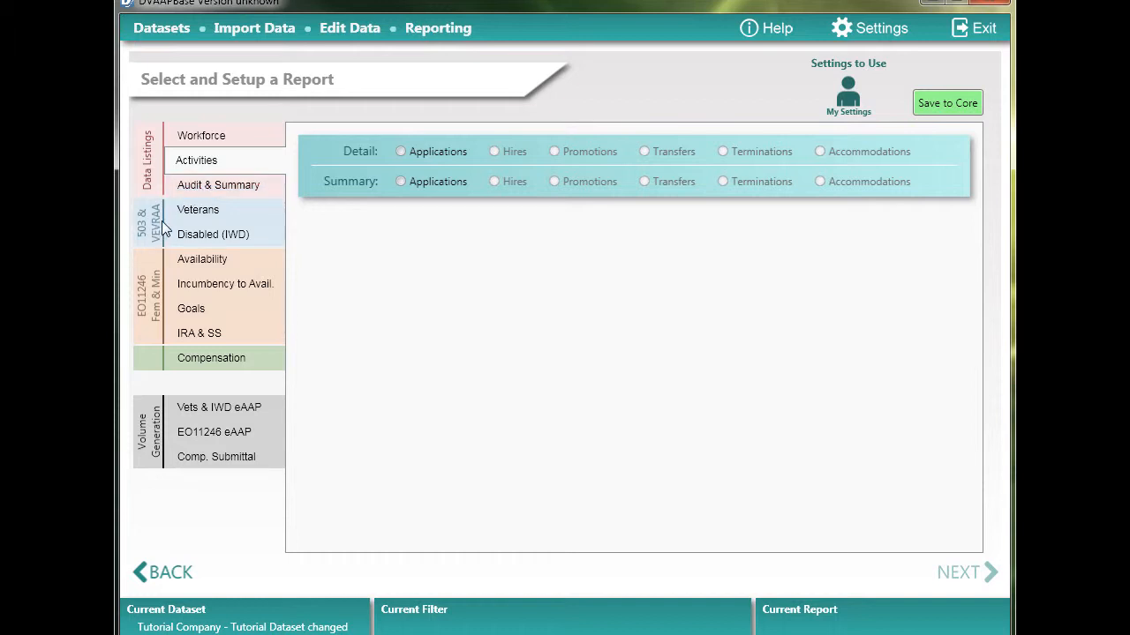
{"action": "left_click", "coordinate": [208, 217]}
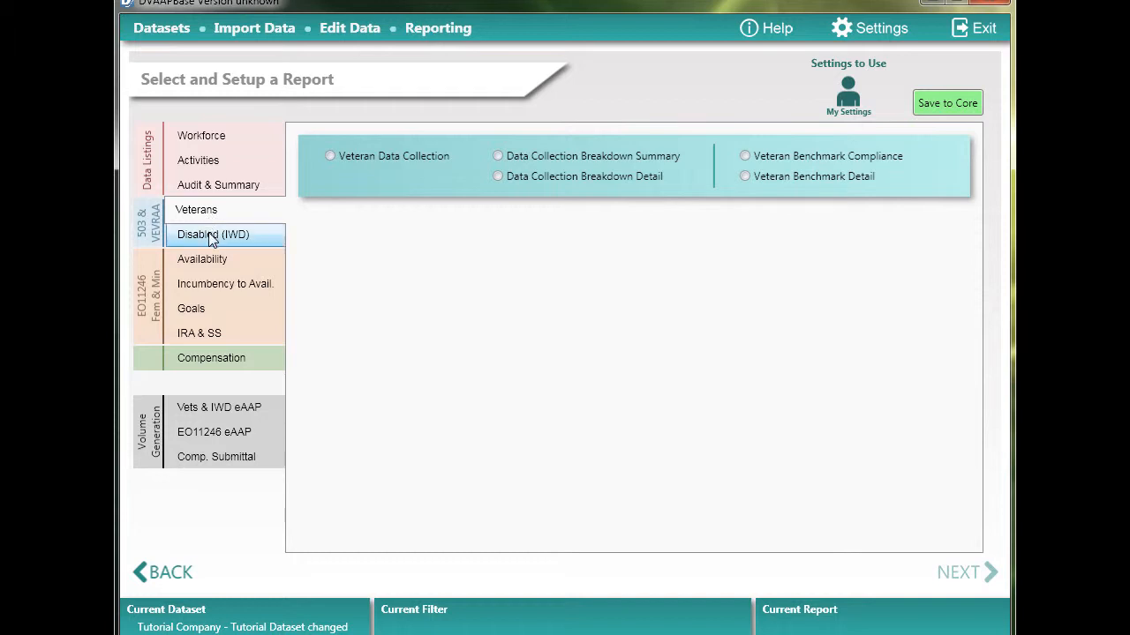
{"action": "left_click", "coordinate": [211, 240]}
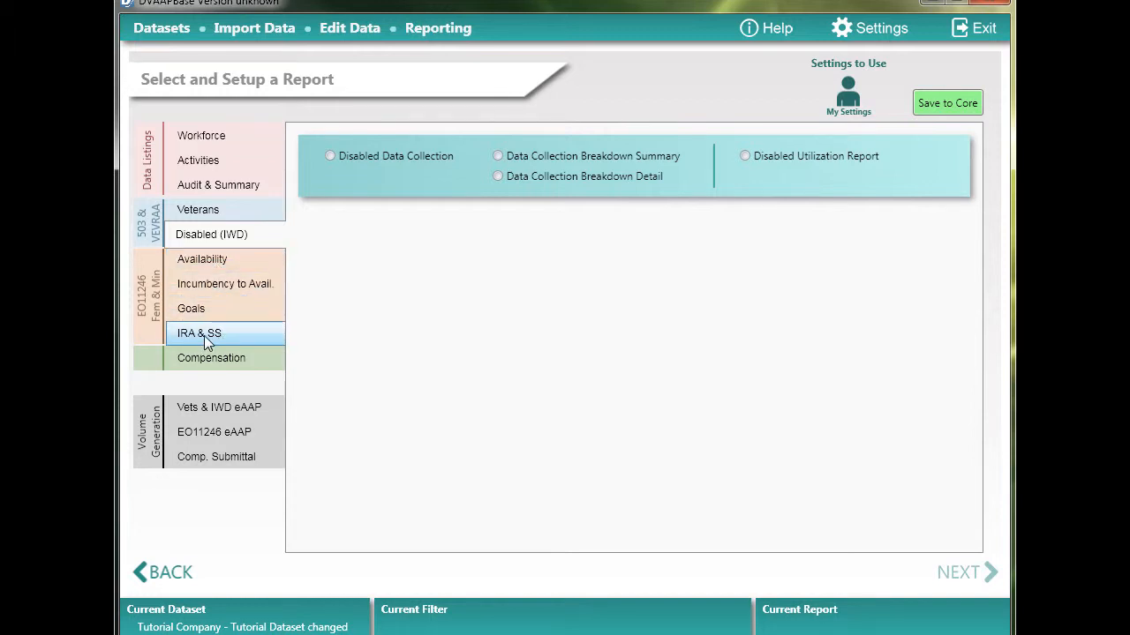
{"action": "left_click", "coordinate": [234, 343]}
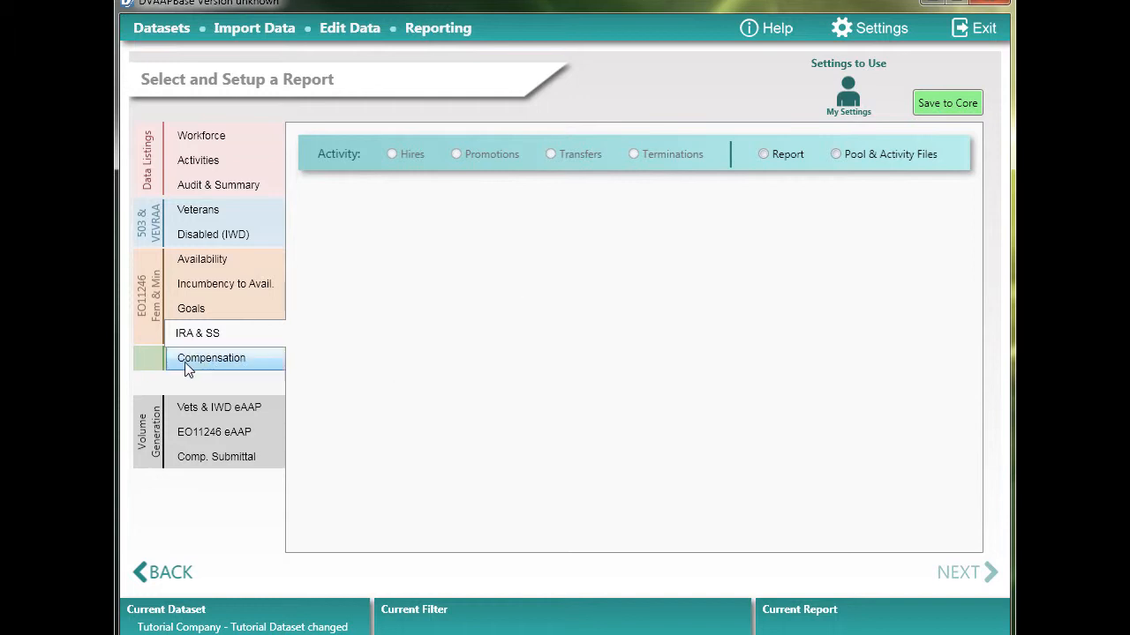
{"action": "left_click", "coordinate": [212, 364]}
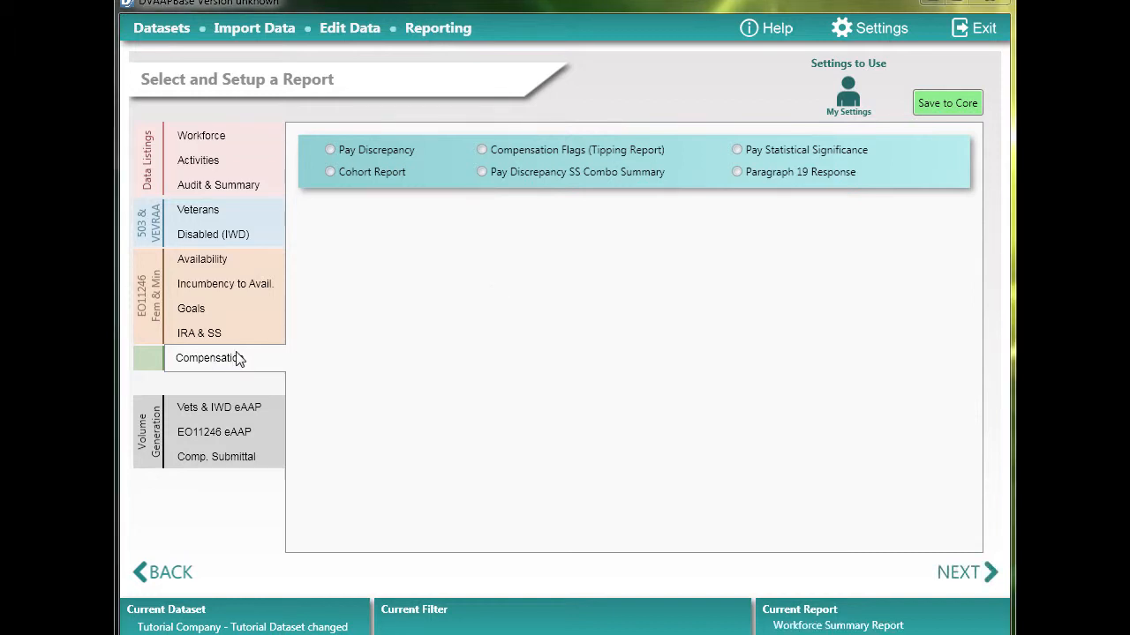
Choose the Workforce Summary report from the Workforce listings and continue to its header, footer and filter setup
{"action": "left_click", "coordinate": [228, 147]}
{"action": "mouse_move", "coordinate": [352, 184]}
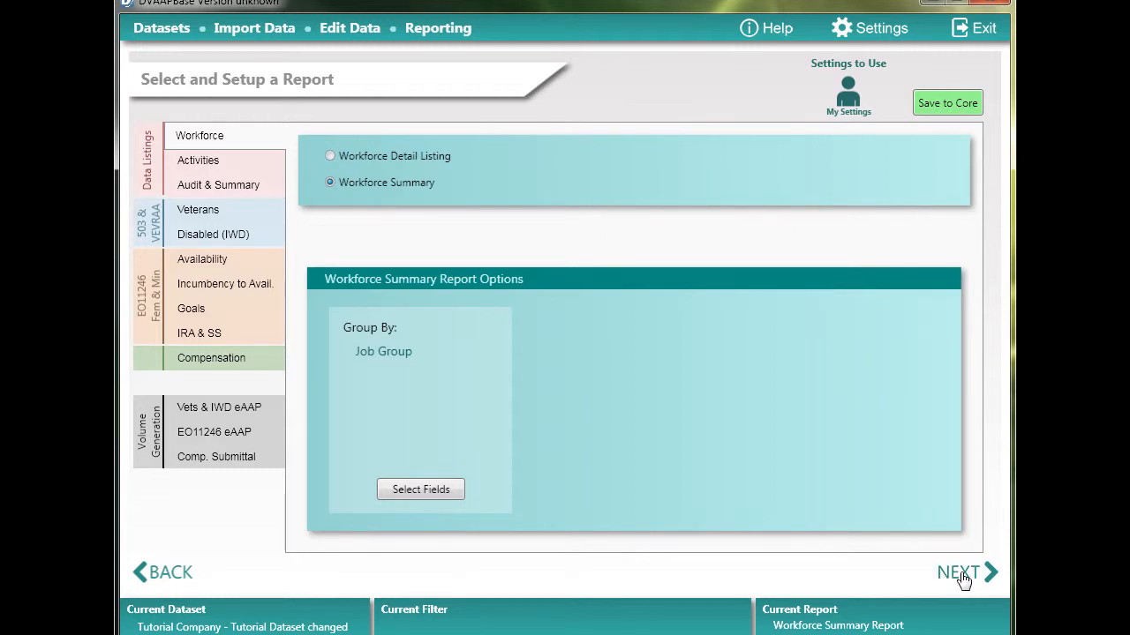
{"action": "left_click", "coordinate": [973, 579]}
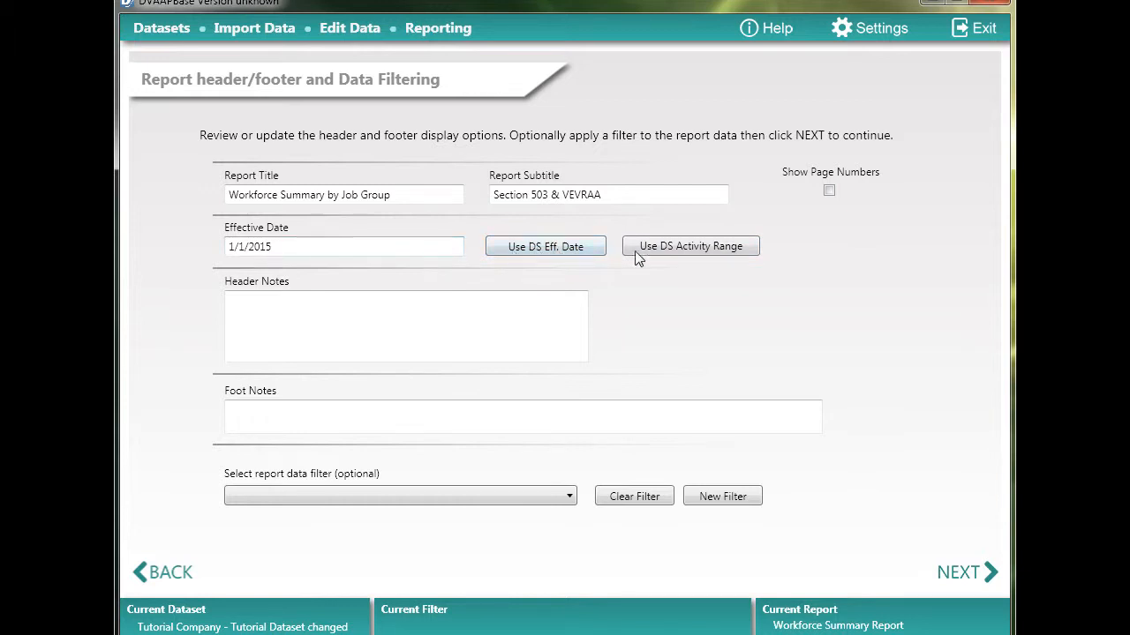
Try the dataset's effective date and activity range as the report's Effective Date, and replace them with January 1, 2015
{"action": "left_click", "coordinate": [556, 250]}
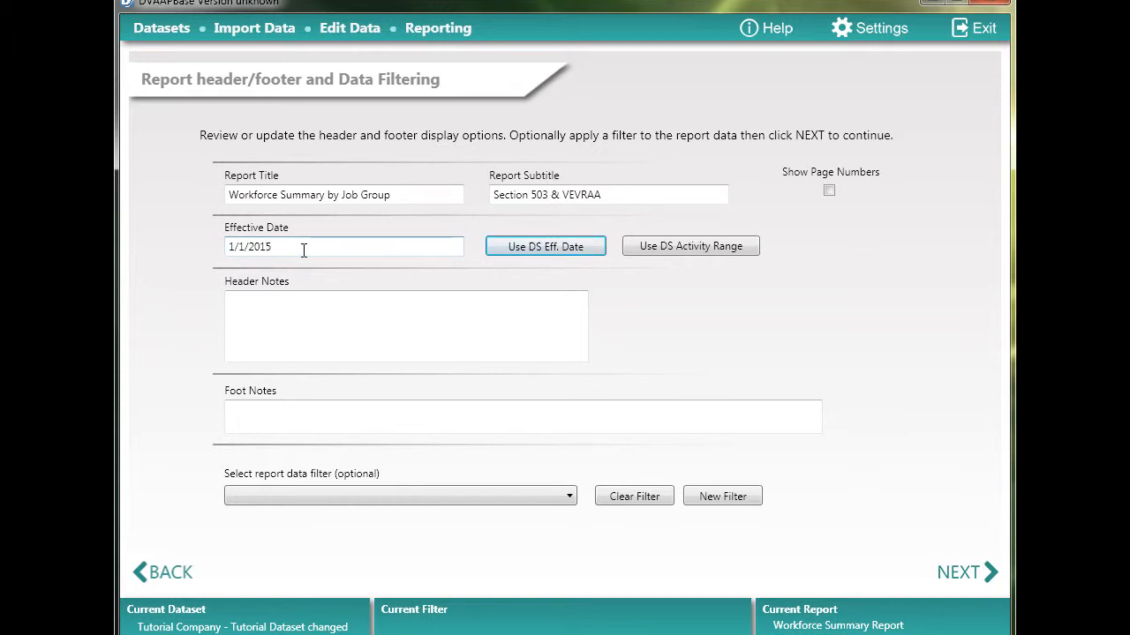
{"action": "left_click", "coordinate": [696, 247]}
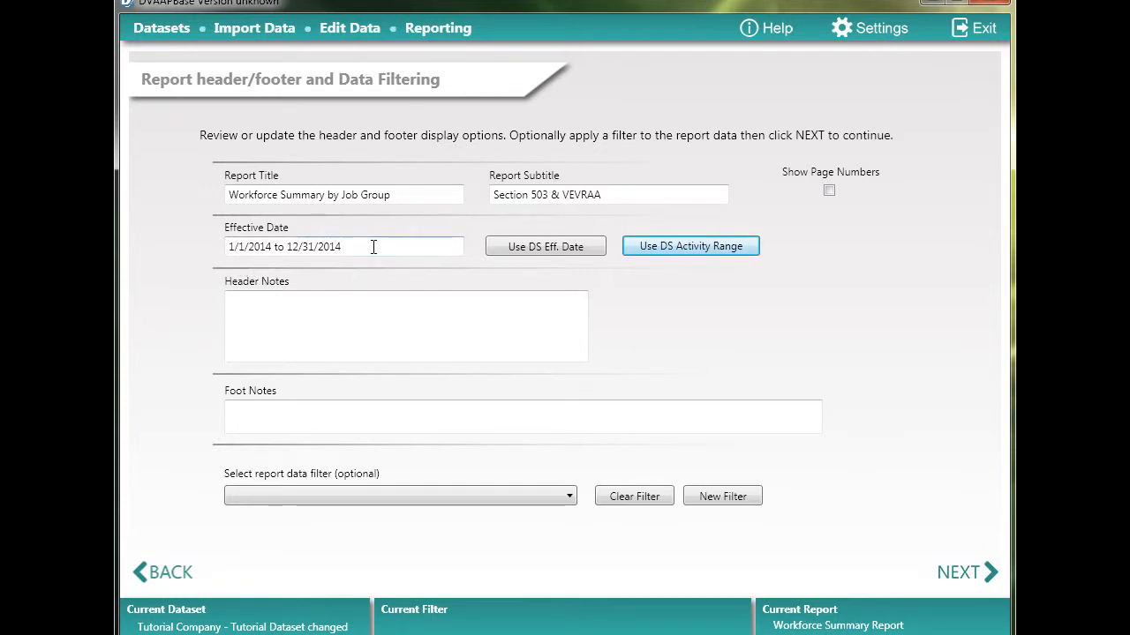
{"action": "left_click_drag", "start_coordinate": [374, 246], "coordinate": [184, 251]}
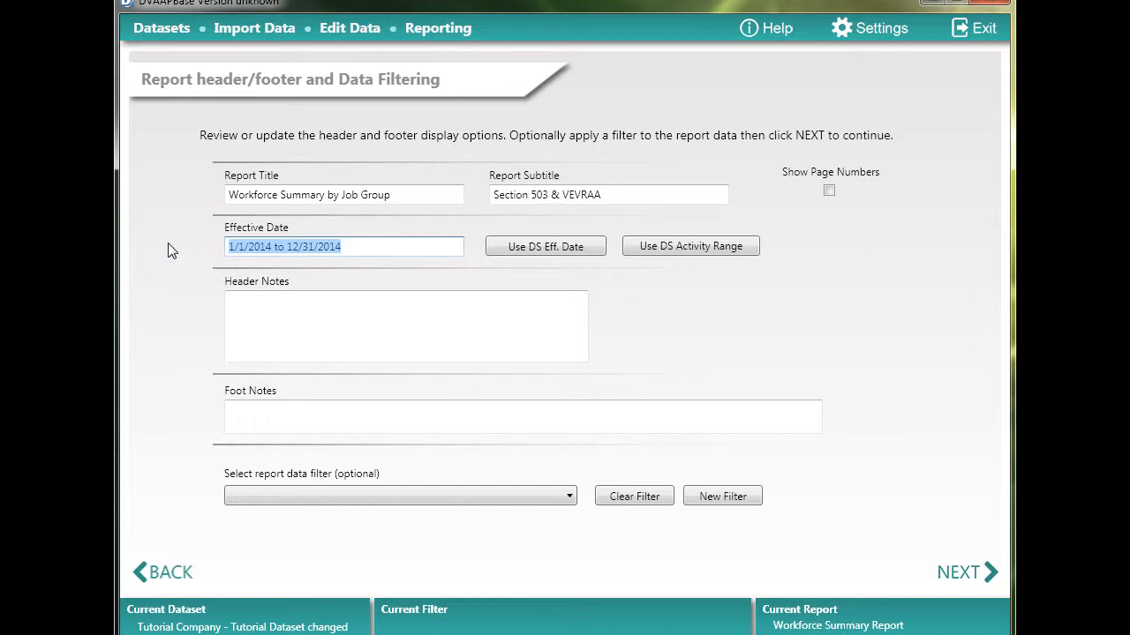
{"action": "type", "text": "Janua"}
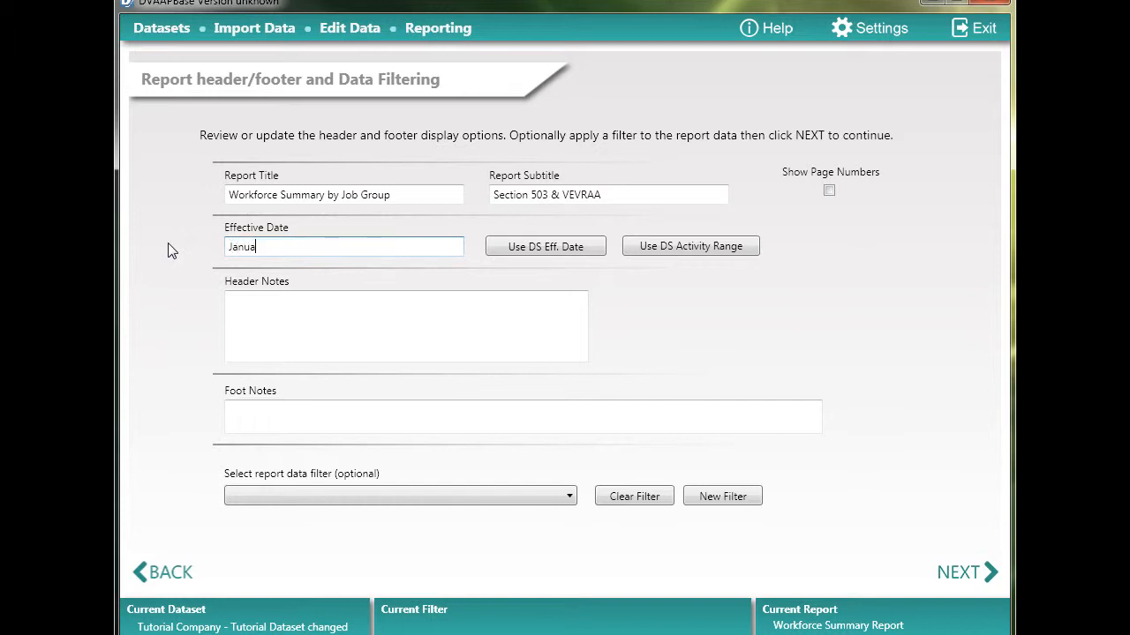
{"action": "type", "text": "ry 1, 2015"}
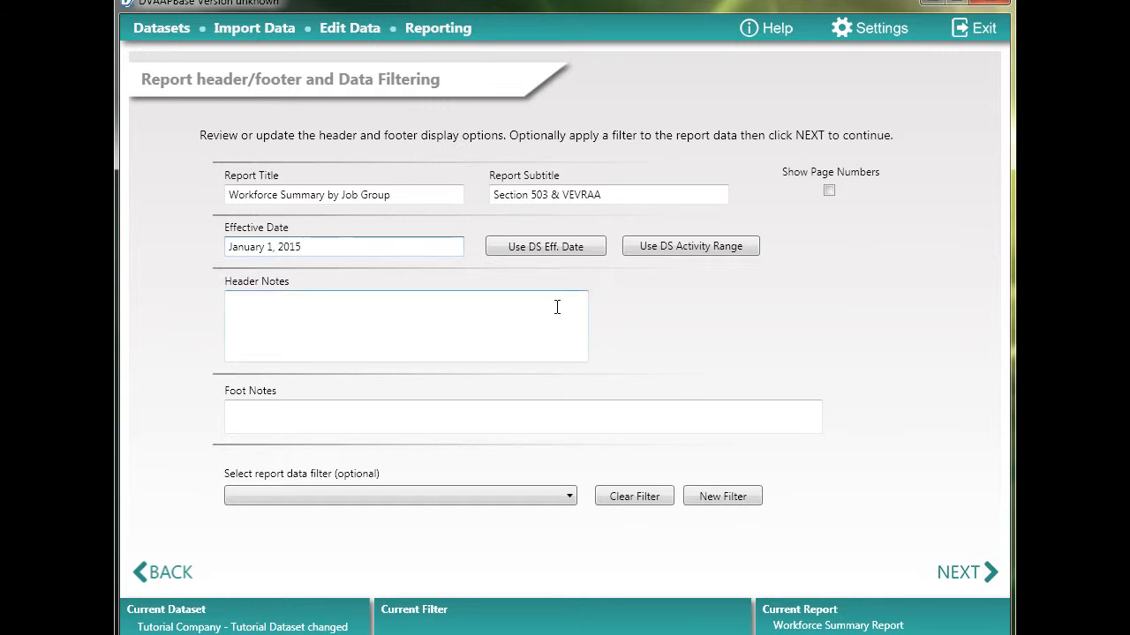
Leave the header notes, foot notes and data filter blank and continue to report generation
{"action": "left_click", "coordinate": [295, 300]}
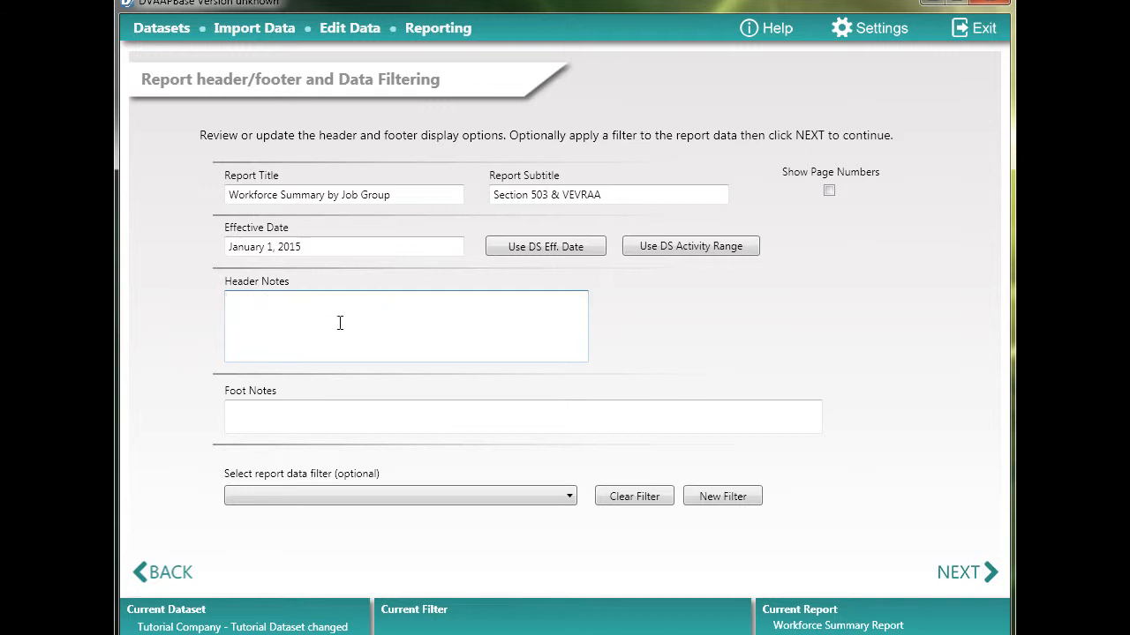
{"action": "left_click", "coordinate": [306, 415]}
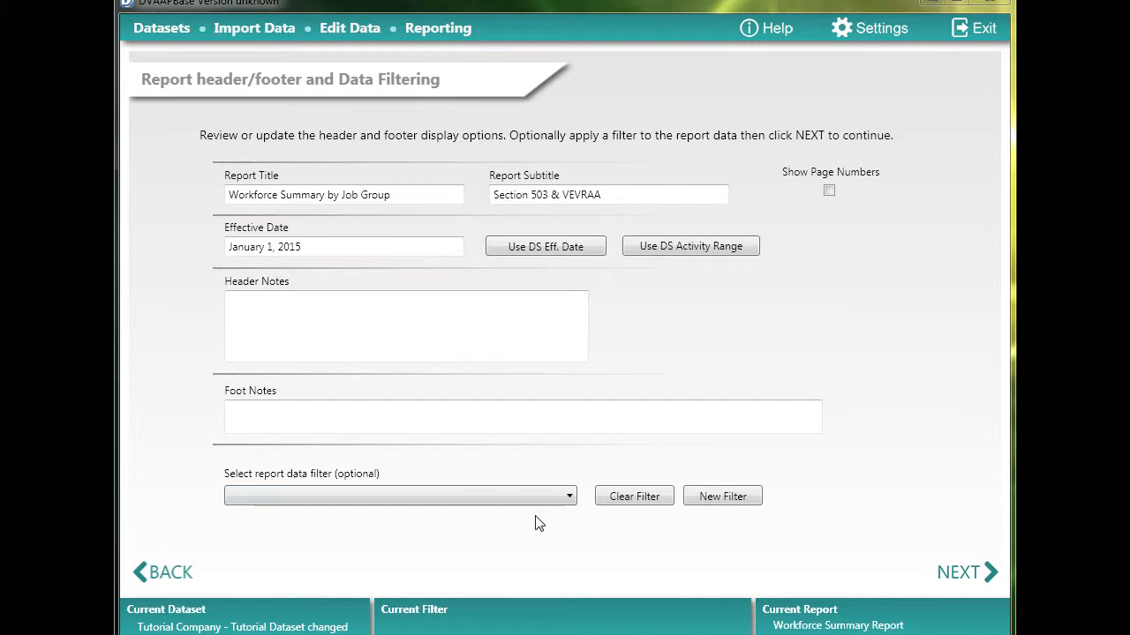
{"action": "left_click", "coordinate": [962, 575]}
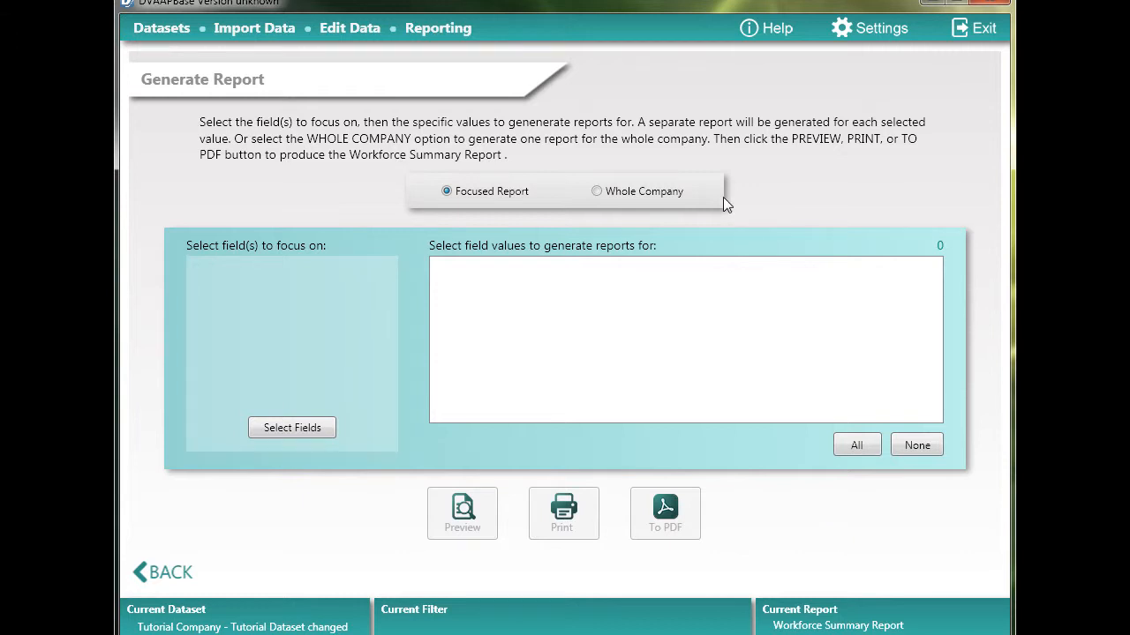
Try the Whole Company option, and return to a focused report with Establishment Name as the field to focus on
{"action": "left_click", "coordinate": [610, 194]}
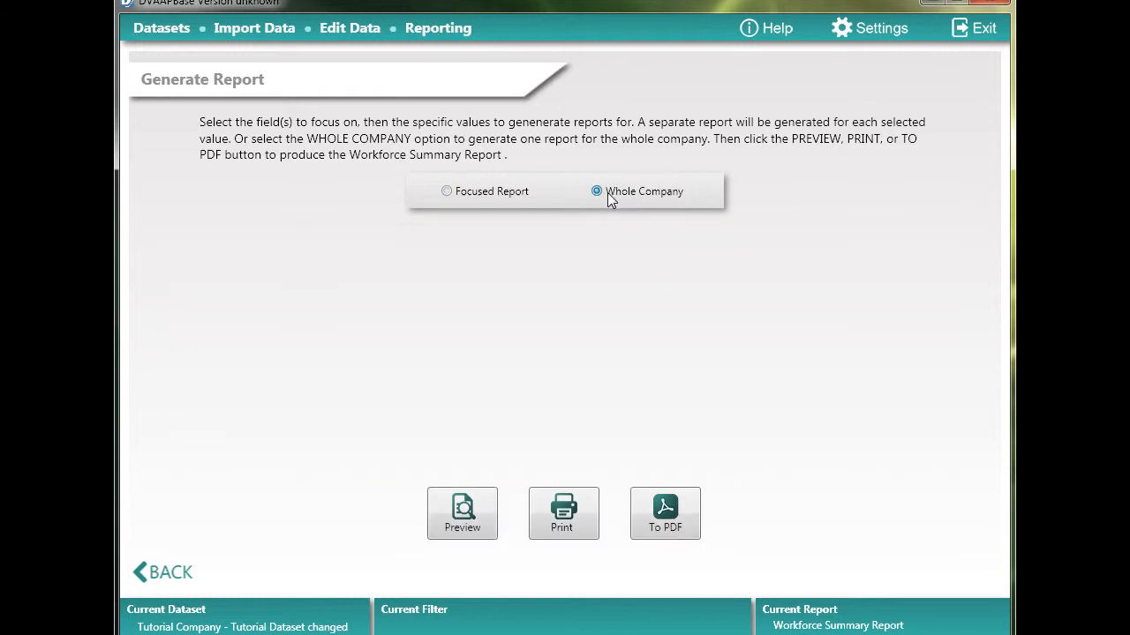
{"action": "left_click", "coordinate": [464, 196]}
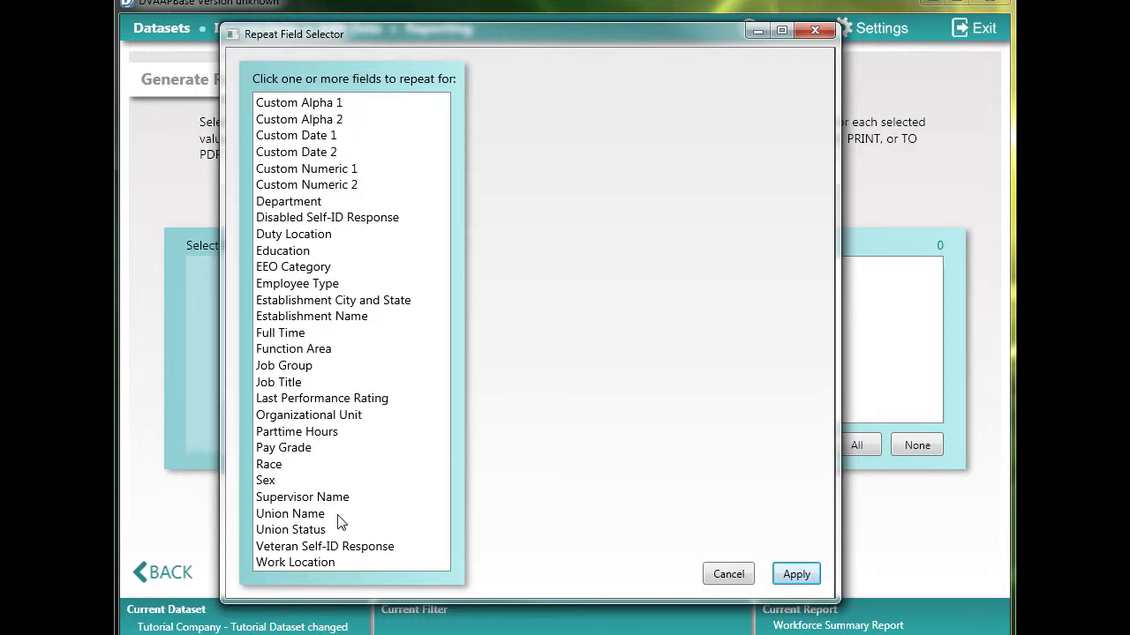
{"action": "left_click", "coordinate": [340, 318]}
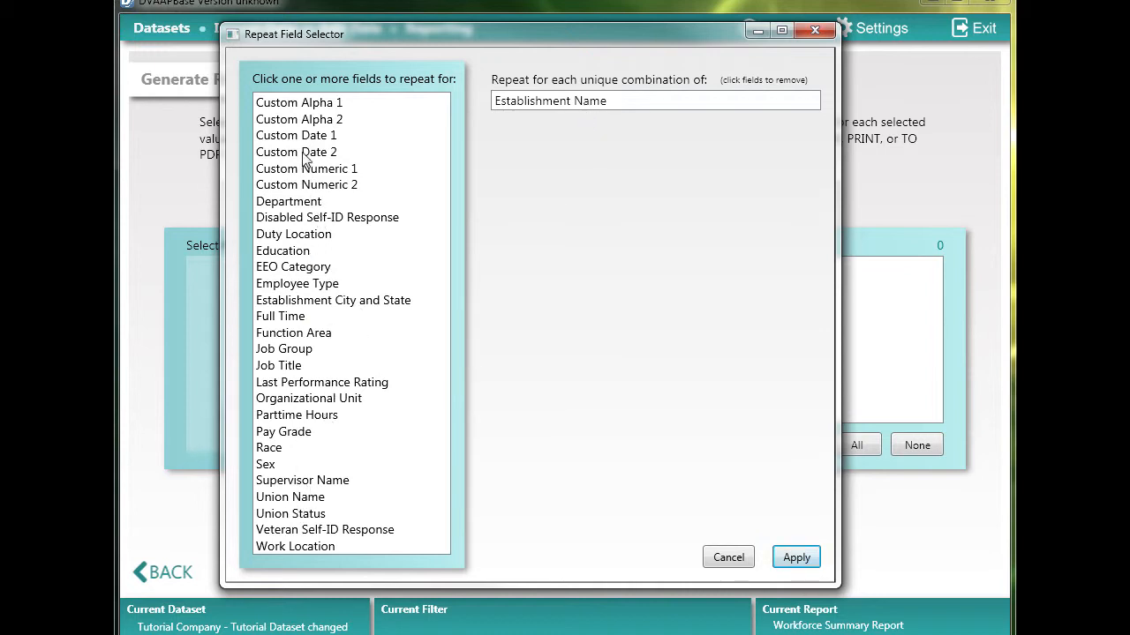
{"action": "left_click", "coordinate": [795, 558]}
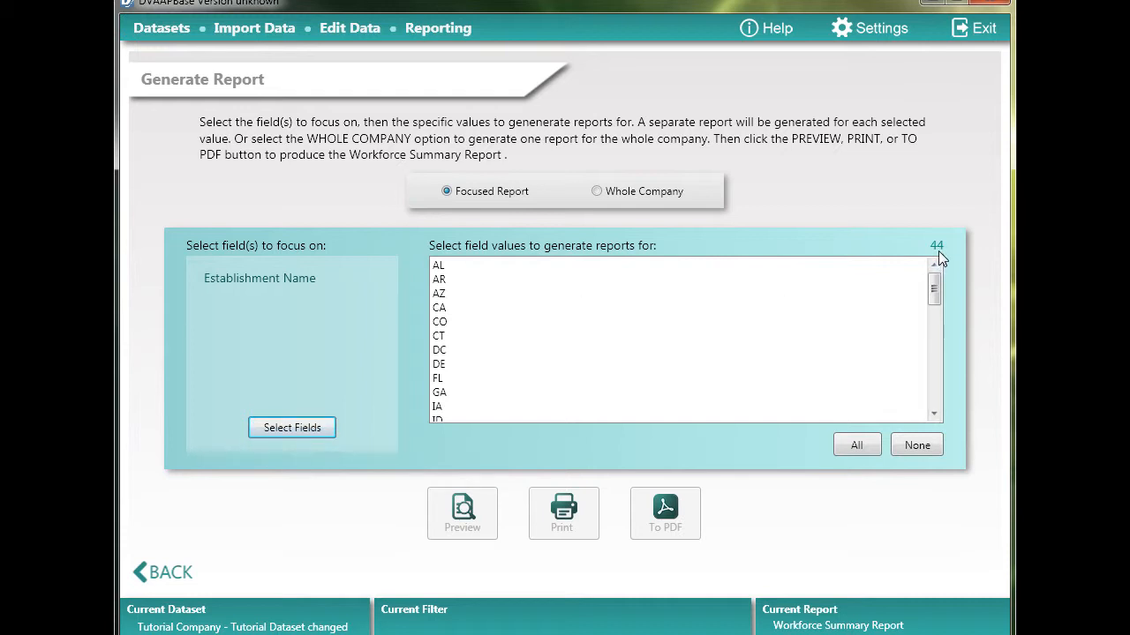
Try selecting establishment values as a range from CA through GA, and individually as AR, CO, DE and GA
{"action": "left_click", "coordinate": [454, 309]}
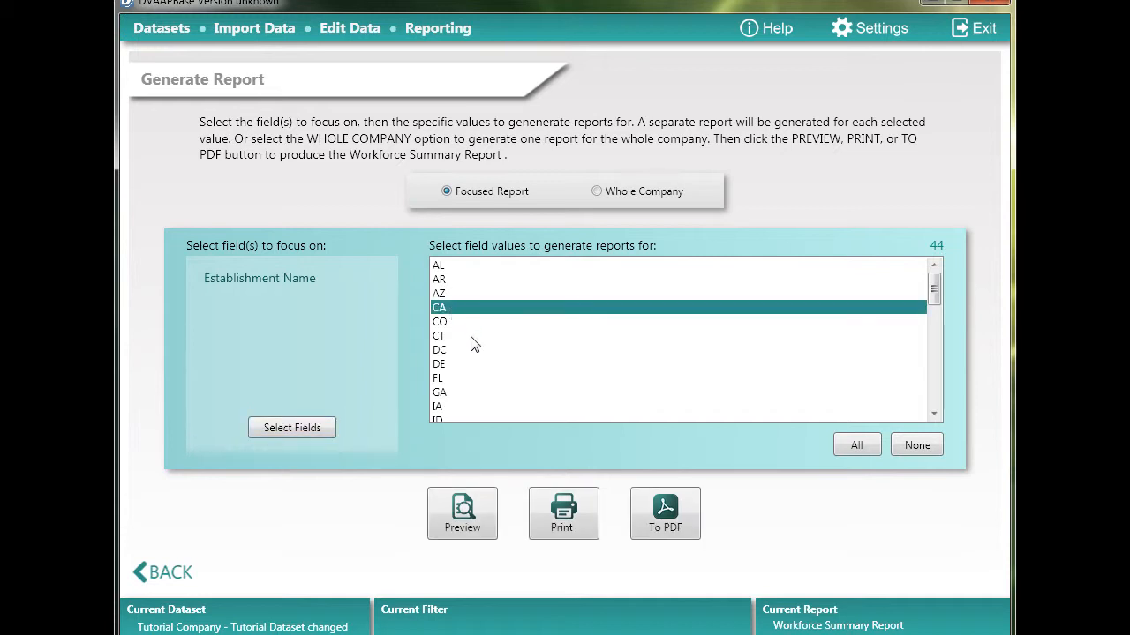
{"action": "left_click", "coordinate": [461, 393], "text": "shift"}
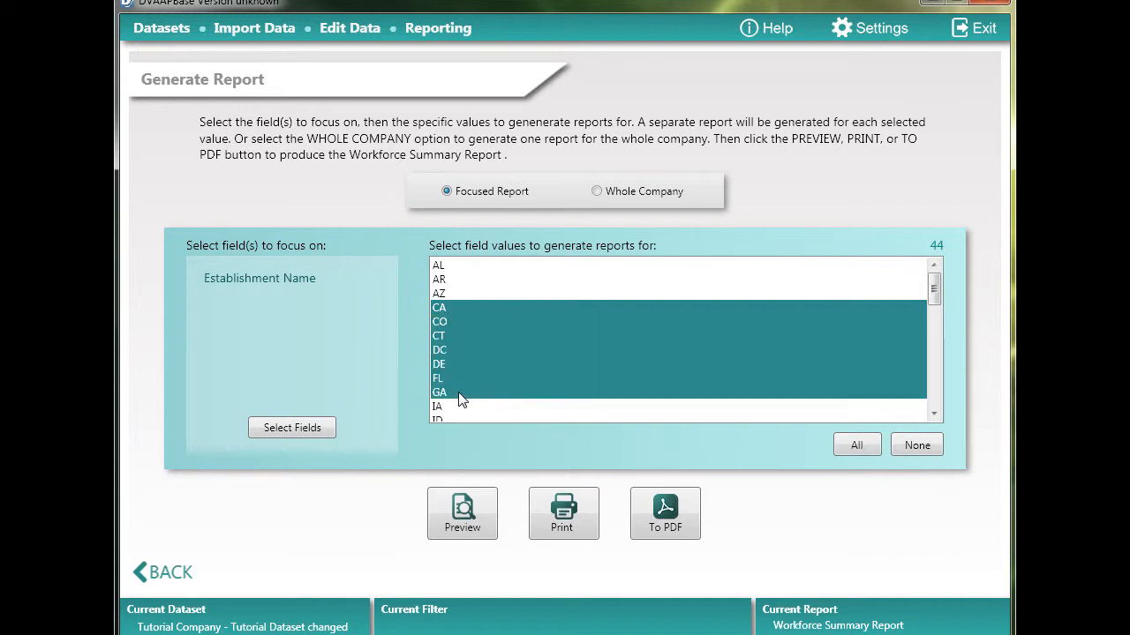
{"action": "left_click", "coordinate": [466, 280]}
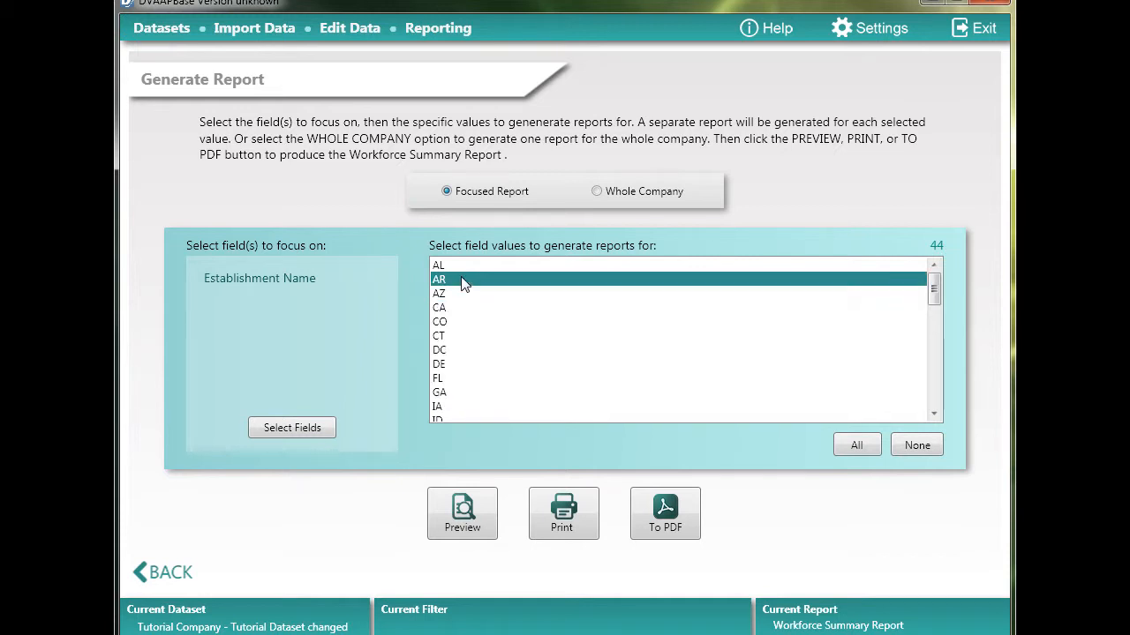
{"action": "left_click", "coordinate": [468, 323], "text": "ctrl"}
{"action": "left_click", "coordinate": [469, 365], "text": "ctrl"}
{"action": "left_click", "coordinate": [471, 394], "text": "ctrl"}
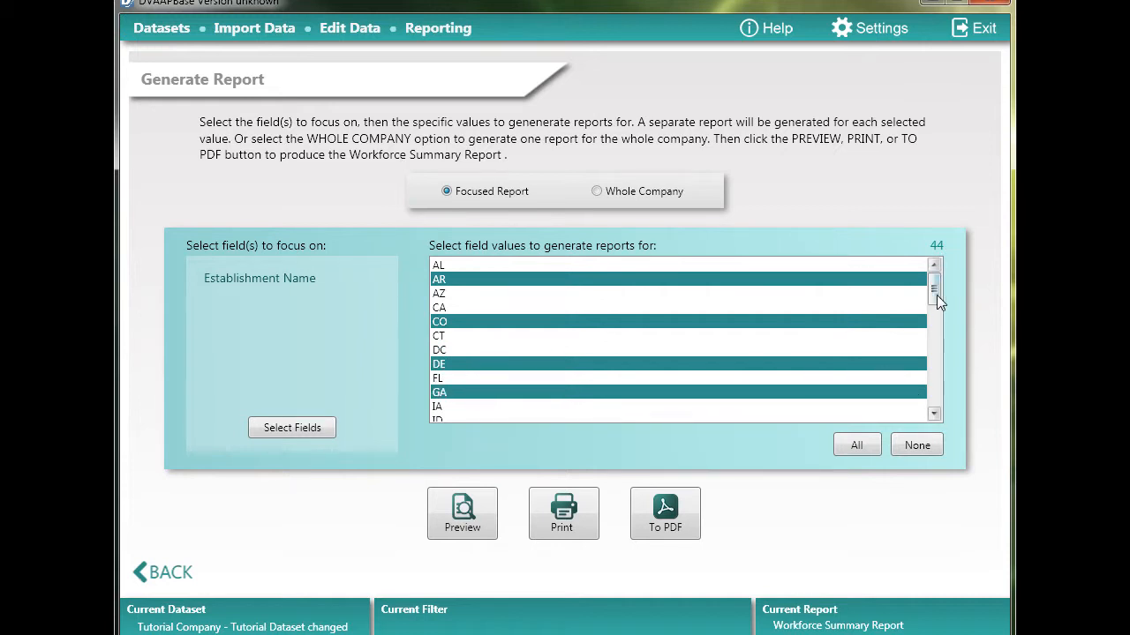
Select the establishment values IN, LA and ME further down the list
{"action": "left_click_drag", "start_coordinate": [936, 295], "coordinate": [932, 330]}
{"action": "left_click", "coordinate": [456, 309], "text": "ctrl"}
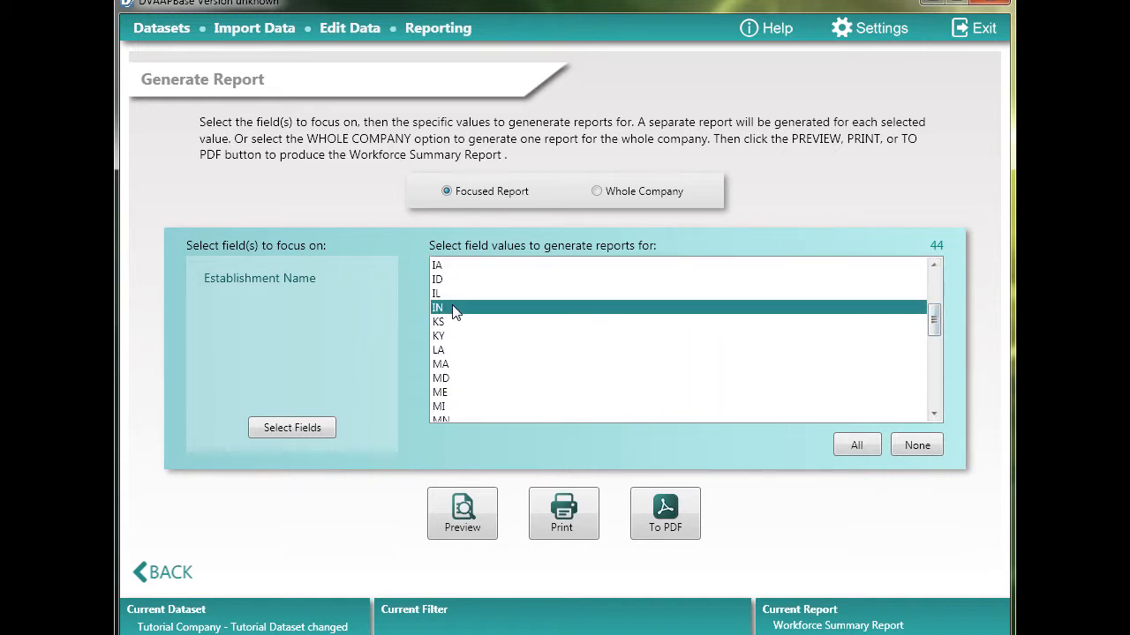
{"action": "left_click", "coordinate": [452, 351], "text": "ctrl"}
{"action": "left_click", "coordinate": [461, 394], "text": "ctrl"}
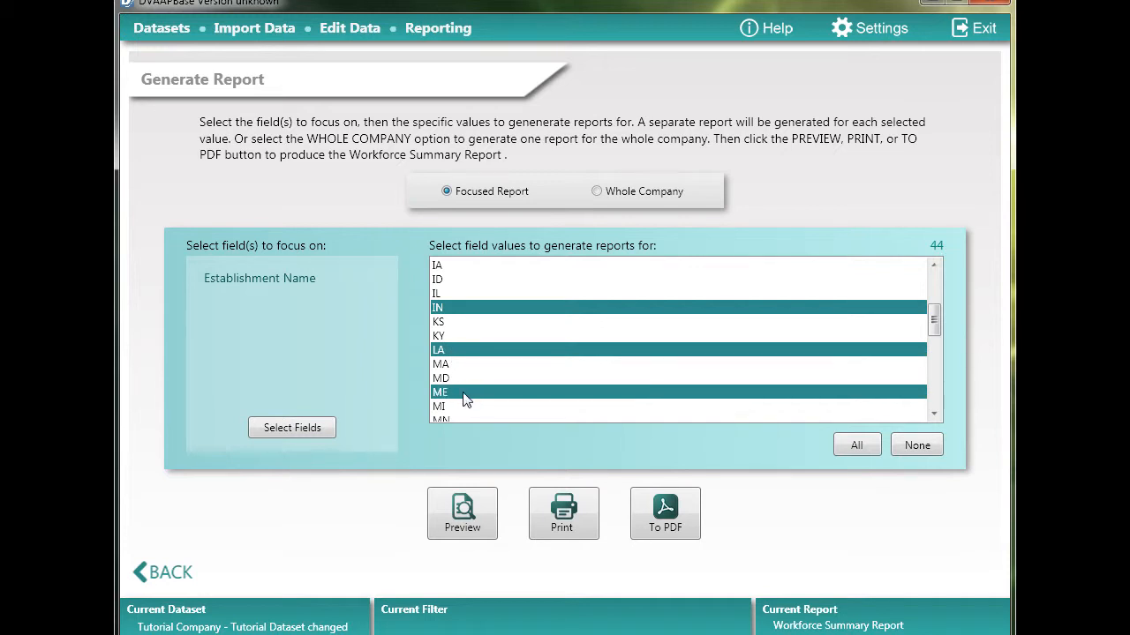
Select all establishment values at once and clear the entire selection
{"action": "left_click", "coordinate": [857, 445]}
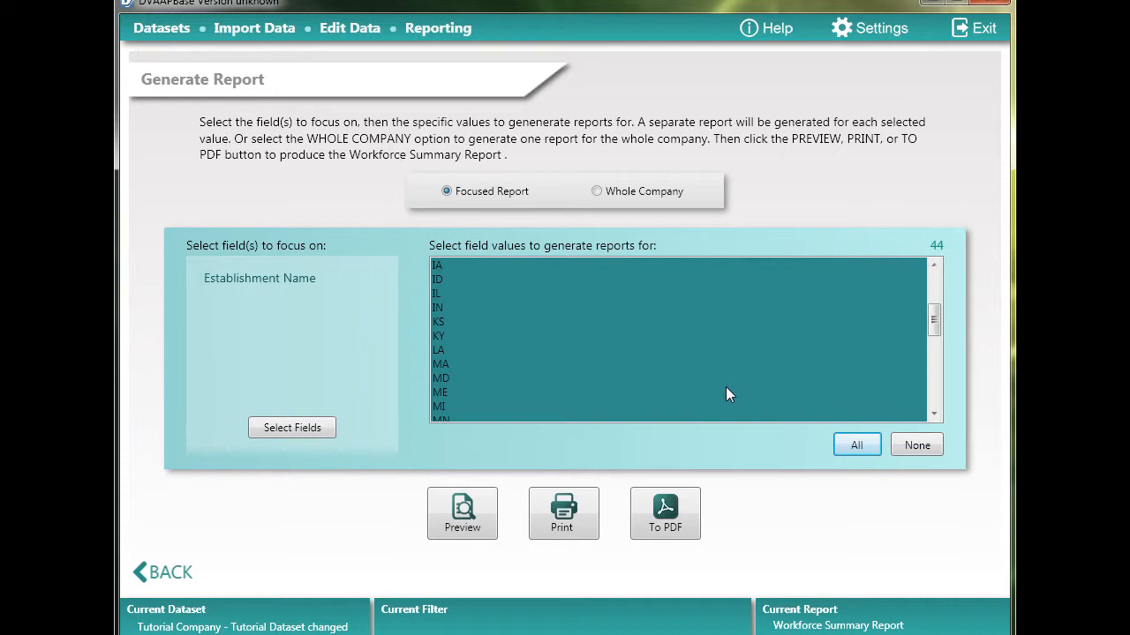
{"action": "left_click", "coordinate": [922, 447]}
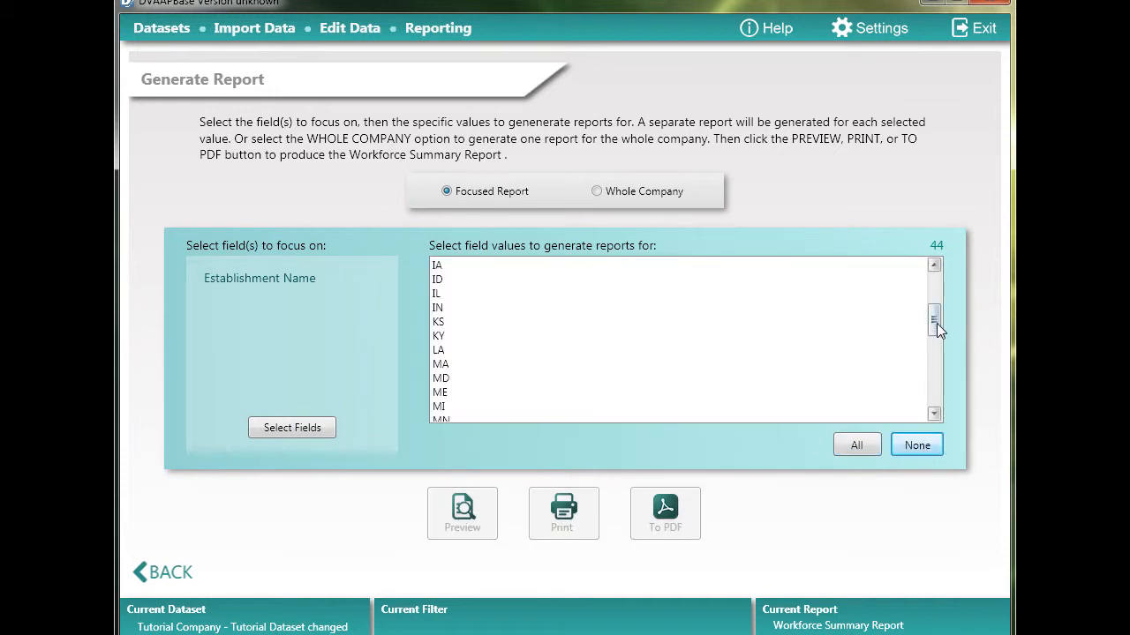
{"action": "left_click_drag", "start_coordinate": [936, 322], "coordinate": [940, 289]}
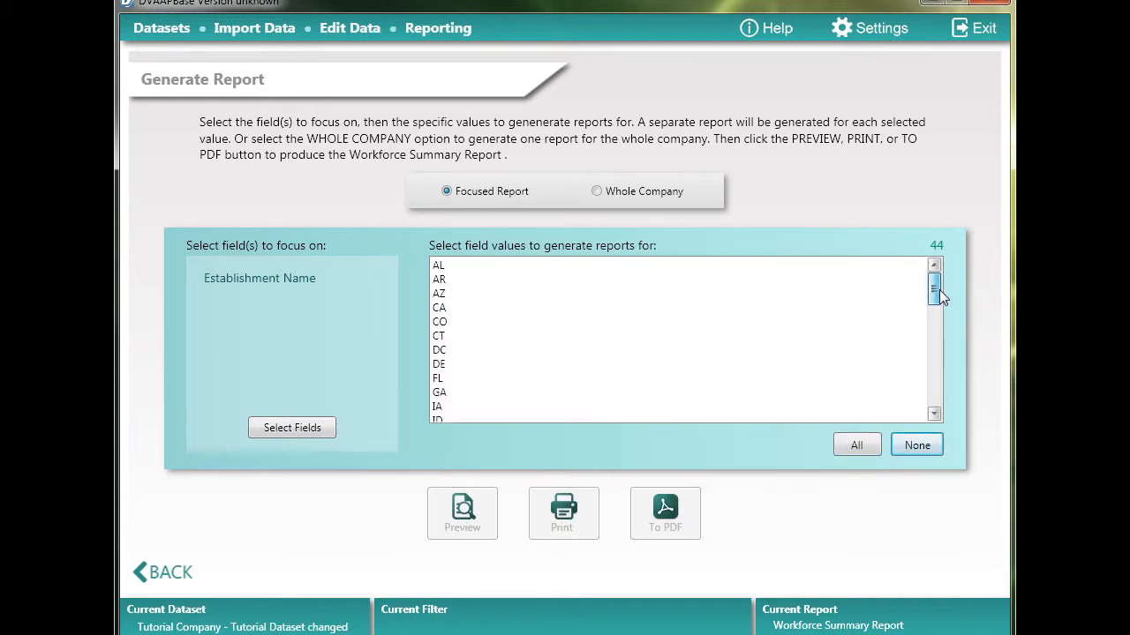
Select the establishment values AR, CA, DC and FL to generate separate reports for
{"action": "left_click", "coordinate": [450, 281]}
{"action": "left_click", "coordinate": [459, 350]}
{"action": "left_click", "coordinate": [459, 379]}
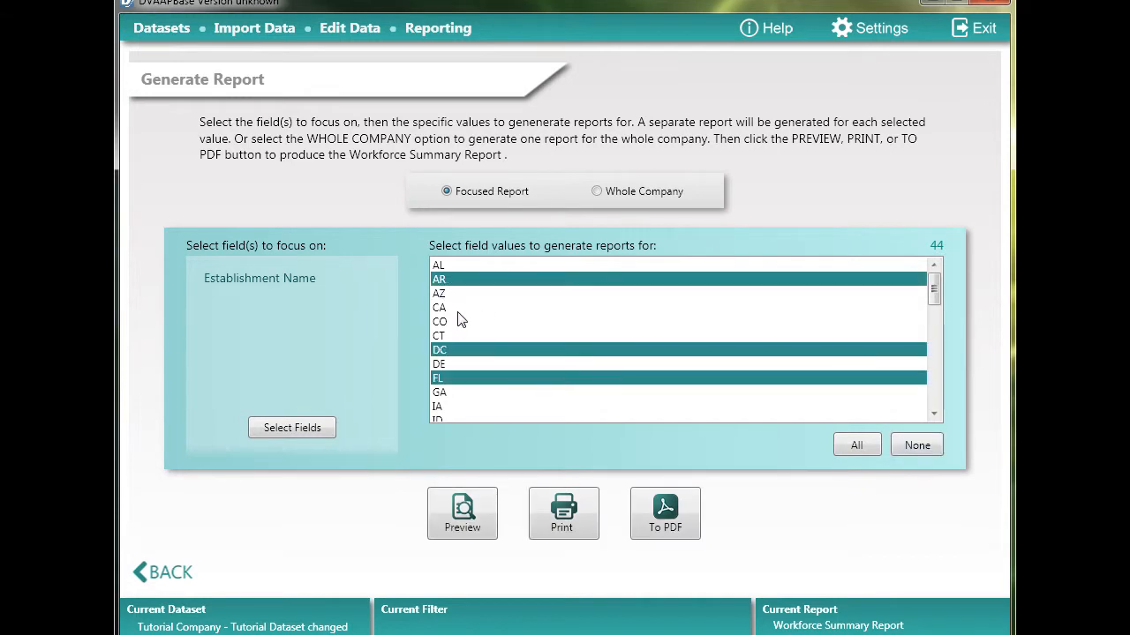
{"action": "left_click", "coordinate": [459, 309]}
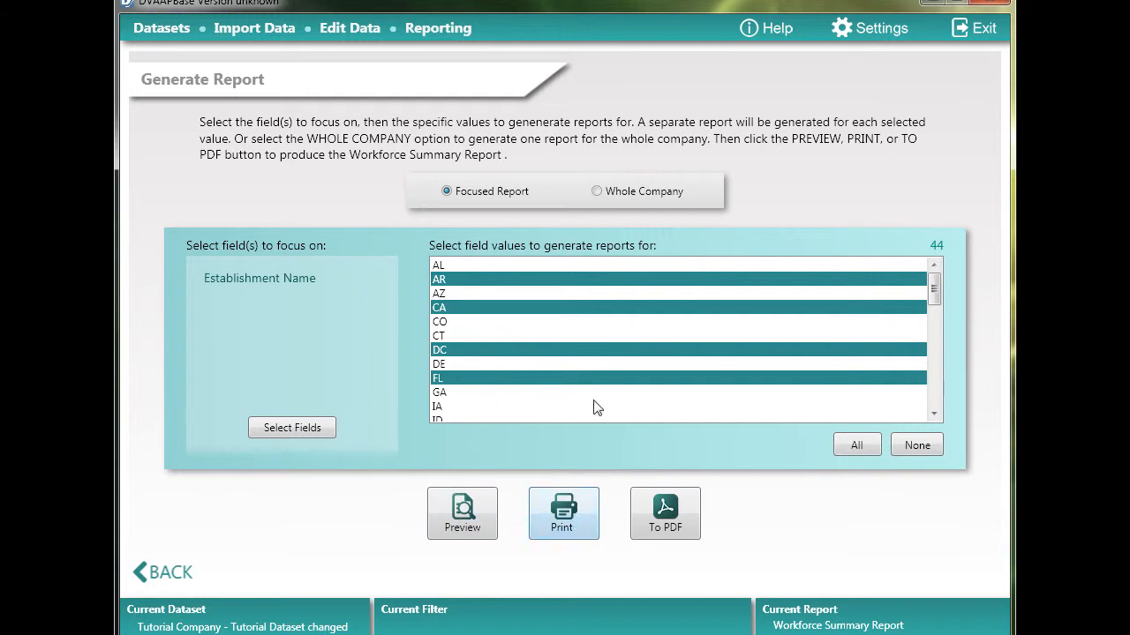
Preview the Workforce Summary report for establishment CA only, in an enlarged preview window
{"action": "left_click", "coordinate": [449, 306]}
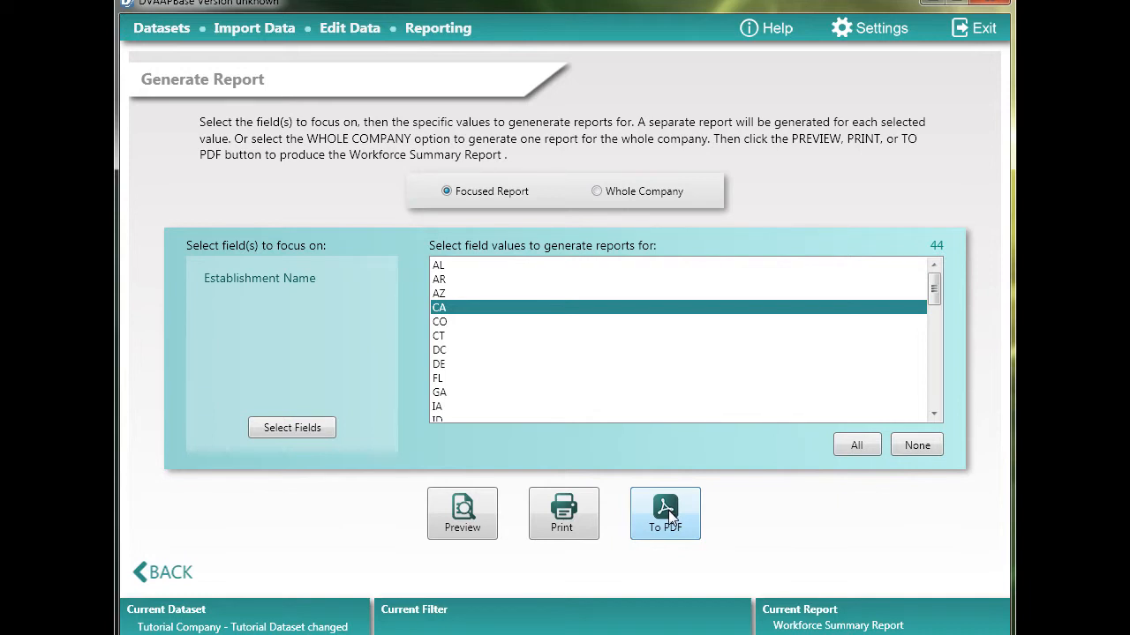
{"action": "left_click", "coordinate": [465, 518]}
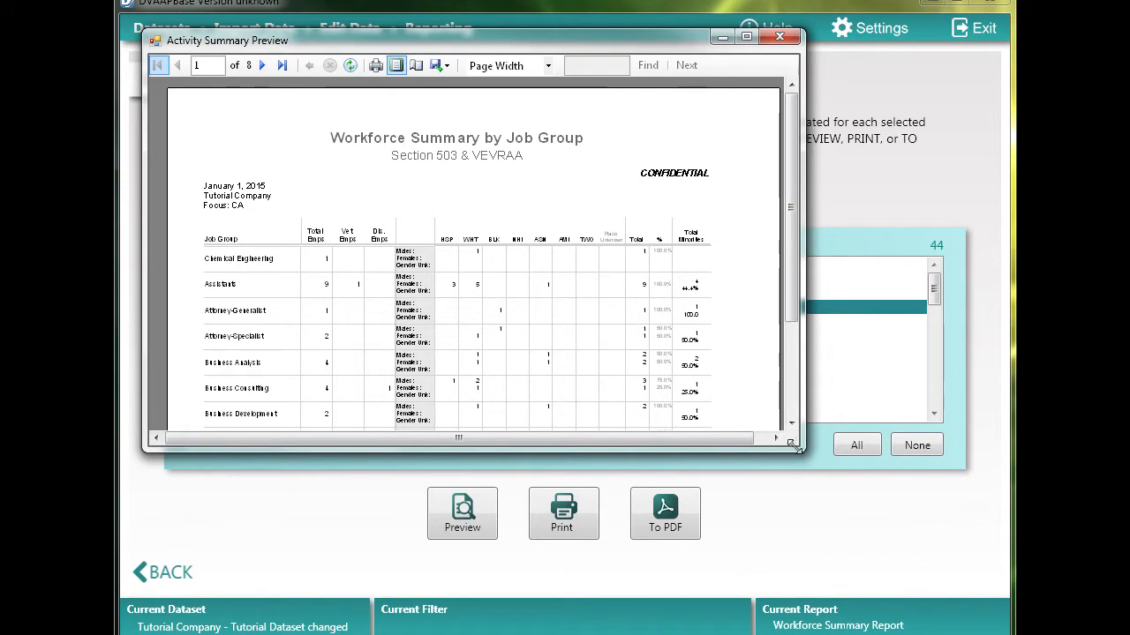
{"action": "left_click_drag", "start_coordinate": [796, 448], "coordinate": [987, 484]}
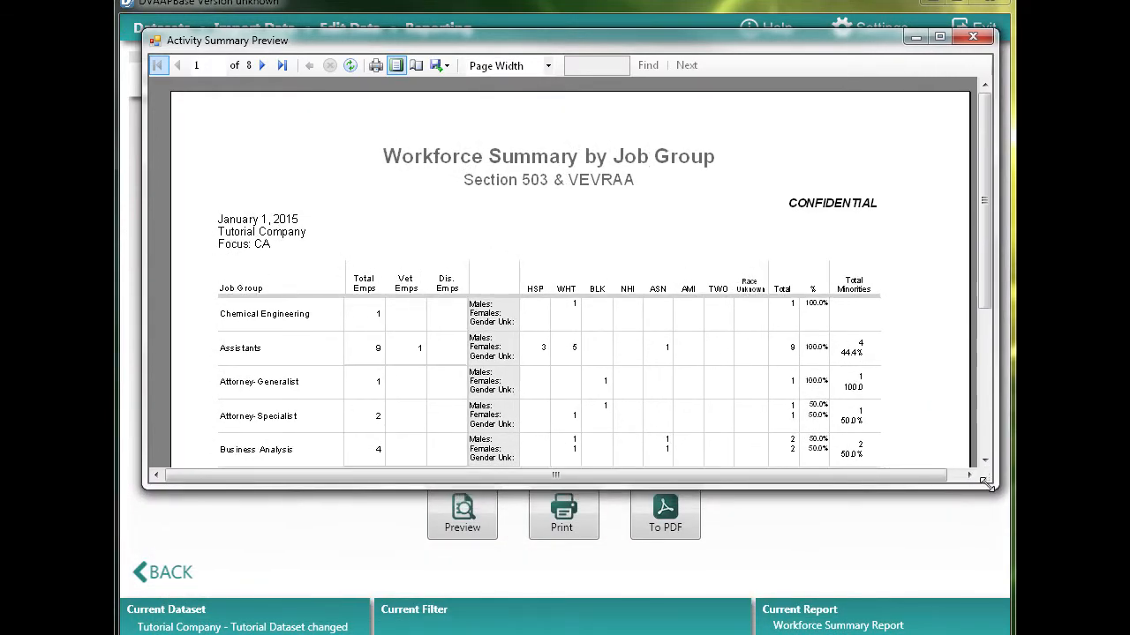
Close the report preview and return to the report selection and setup page
{"action": "left_click", "coordinate": [973, 36]}
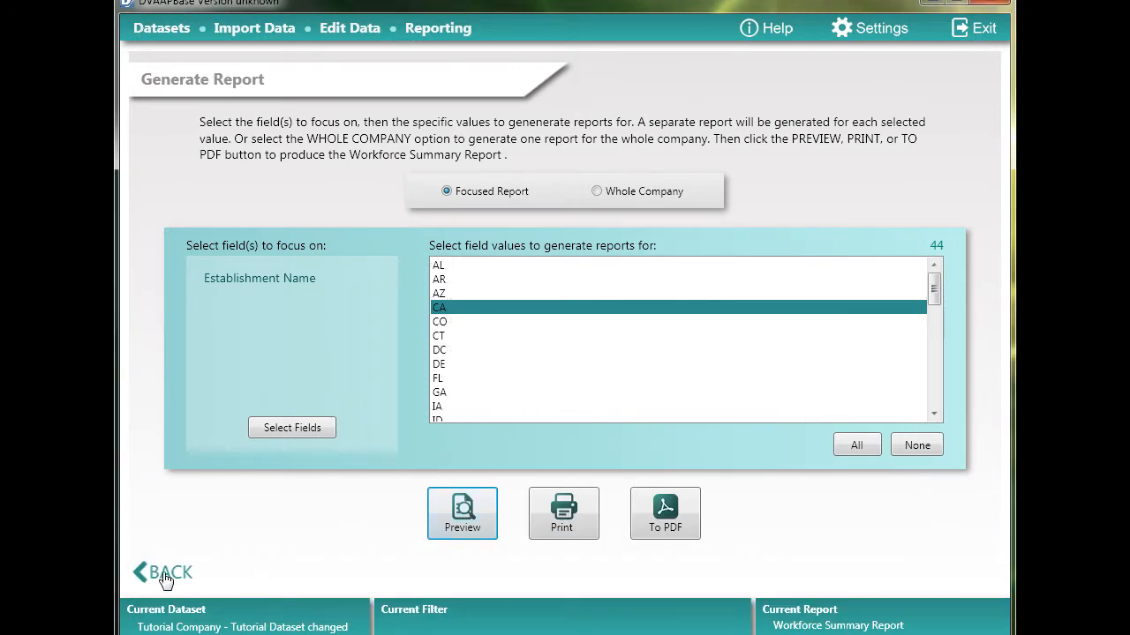
{"action": "left_click", "coordinate": [165, 576]}
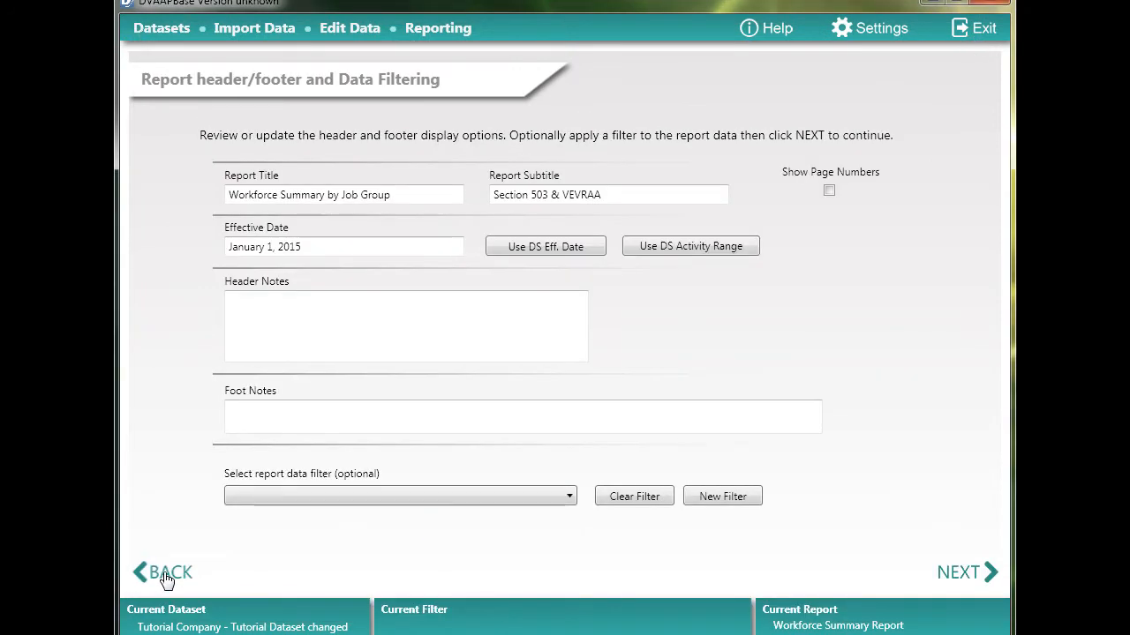
{"action": "left_click", "coordinate": [165, 575]}
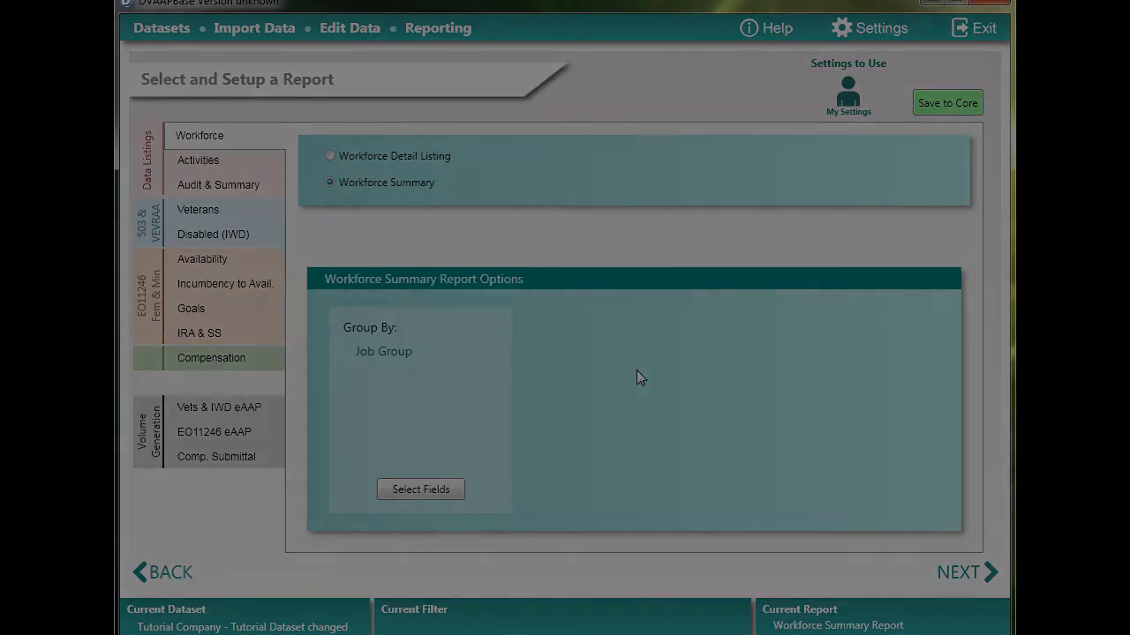